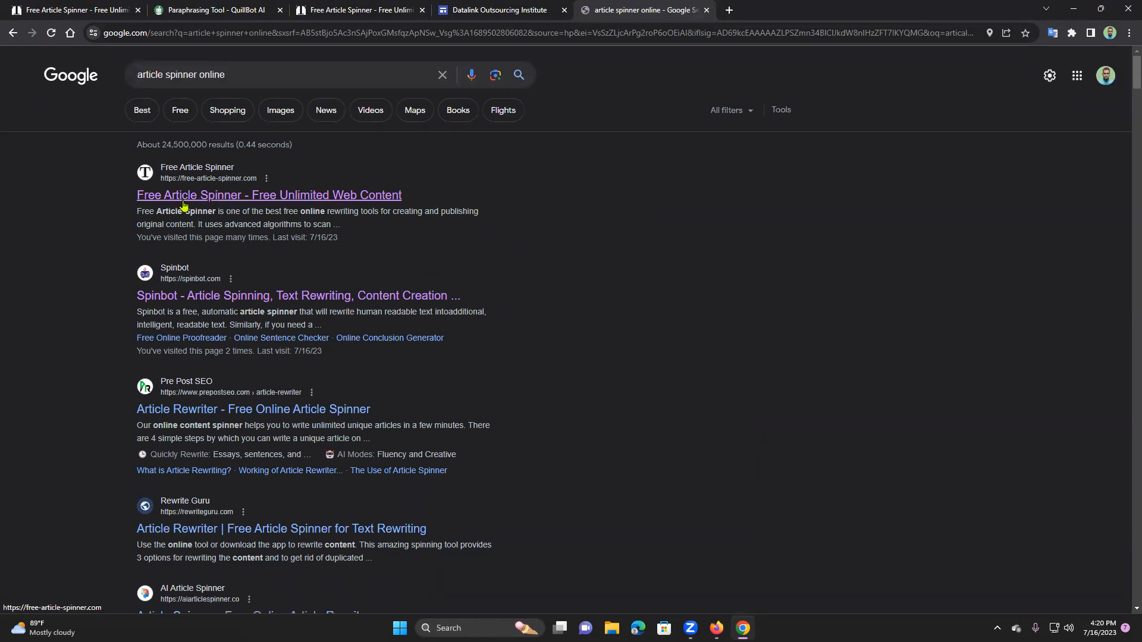
Step: Open the Free Article Spinner website from the search results and load google.com in a new tab
left_click(229, 196)
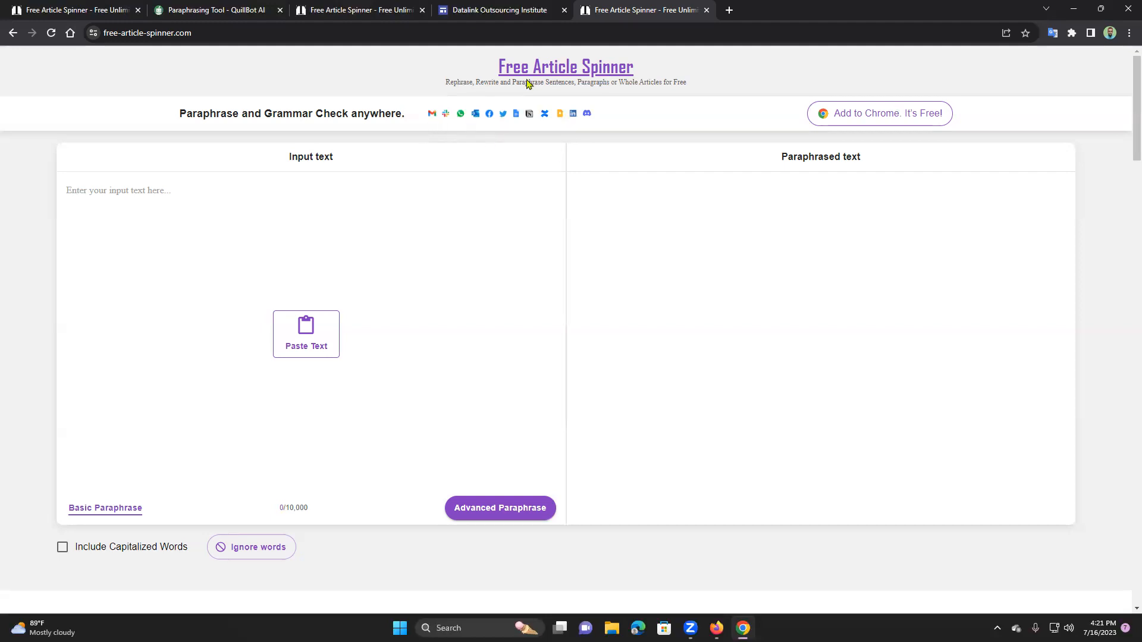
left_click(731, 10)
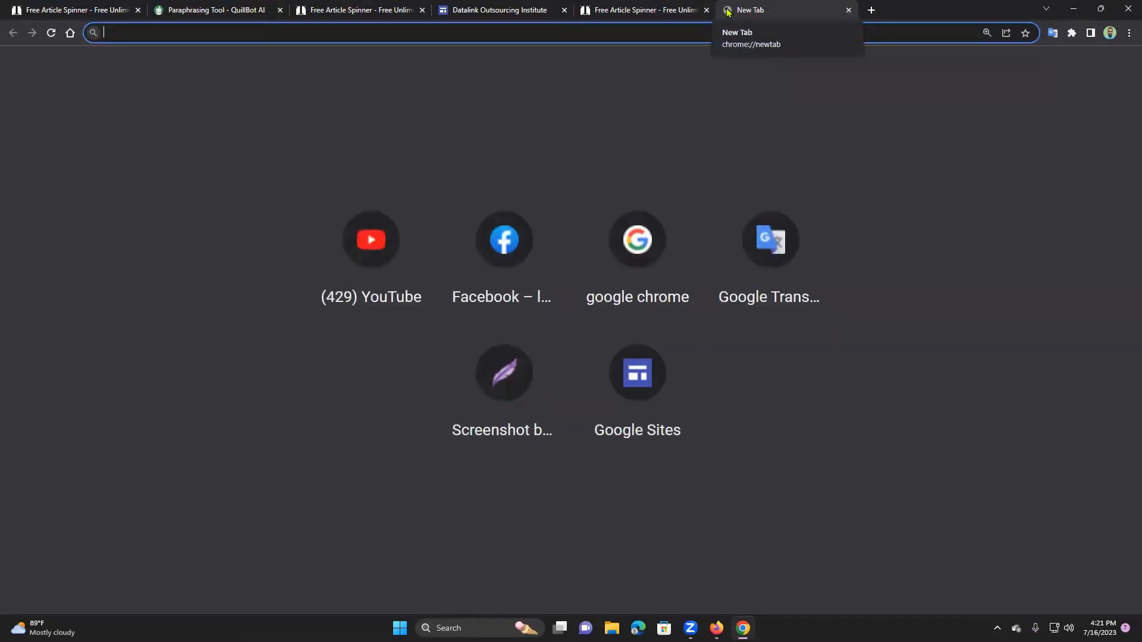
type("google")
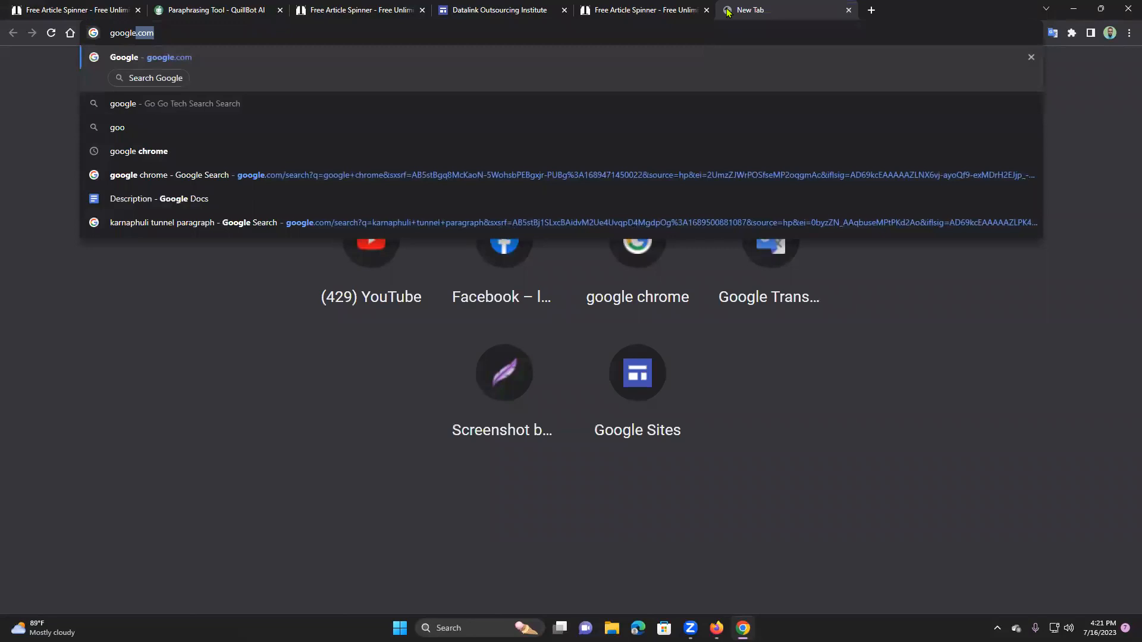
key("Return")
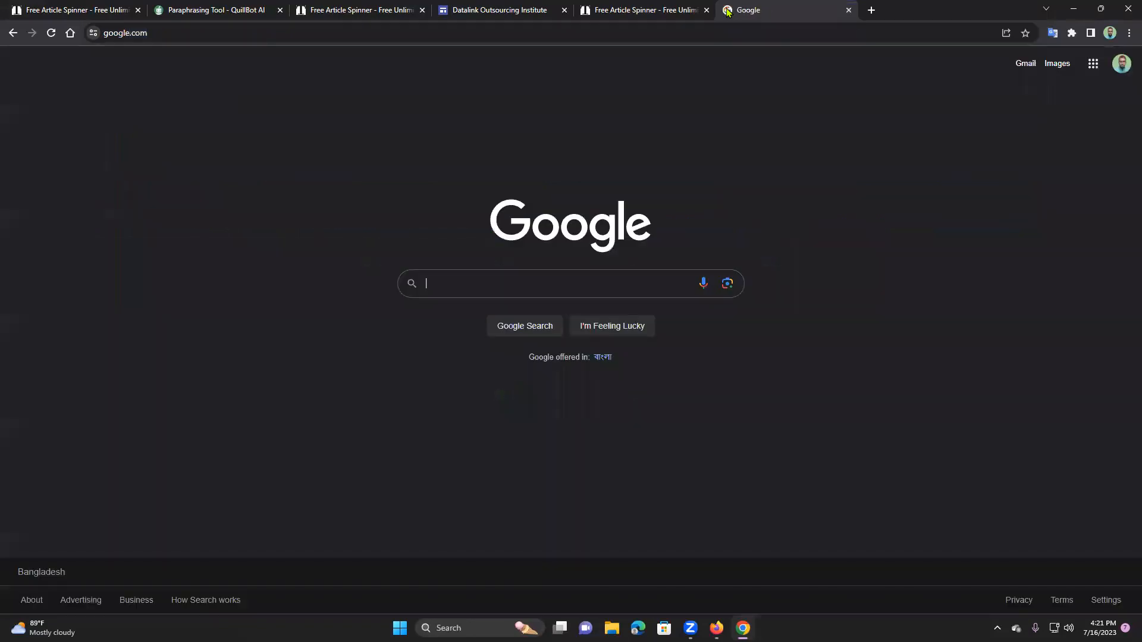
Step: Search Google for "padma bridge paragraph 150 words" and open the allparagraph.com result
left_click(459, 280)
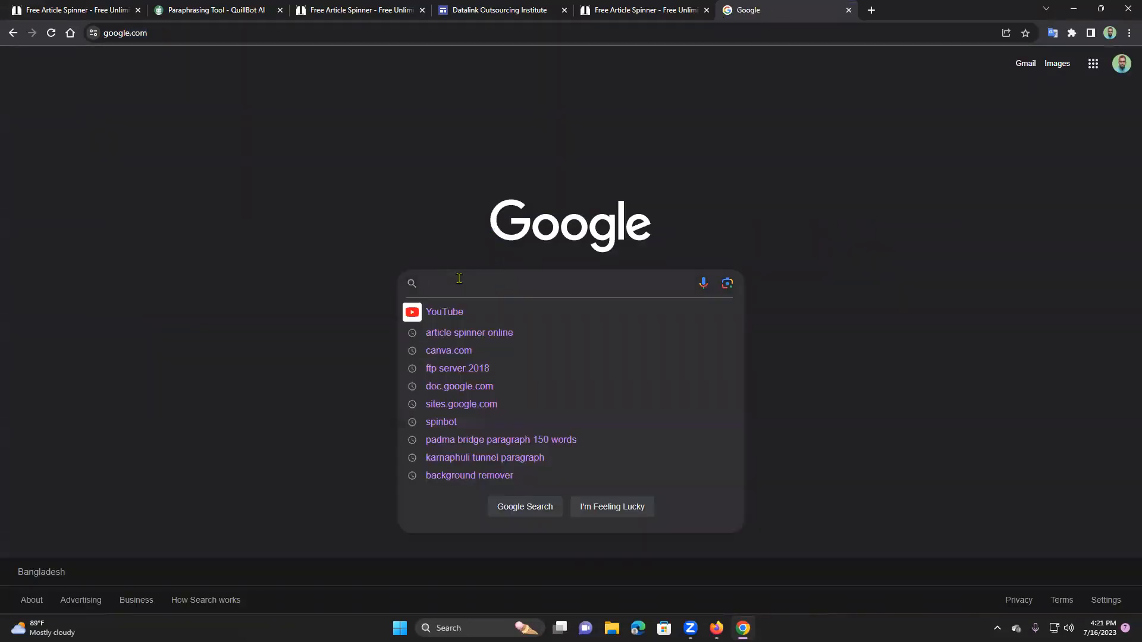
type("pa")
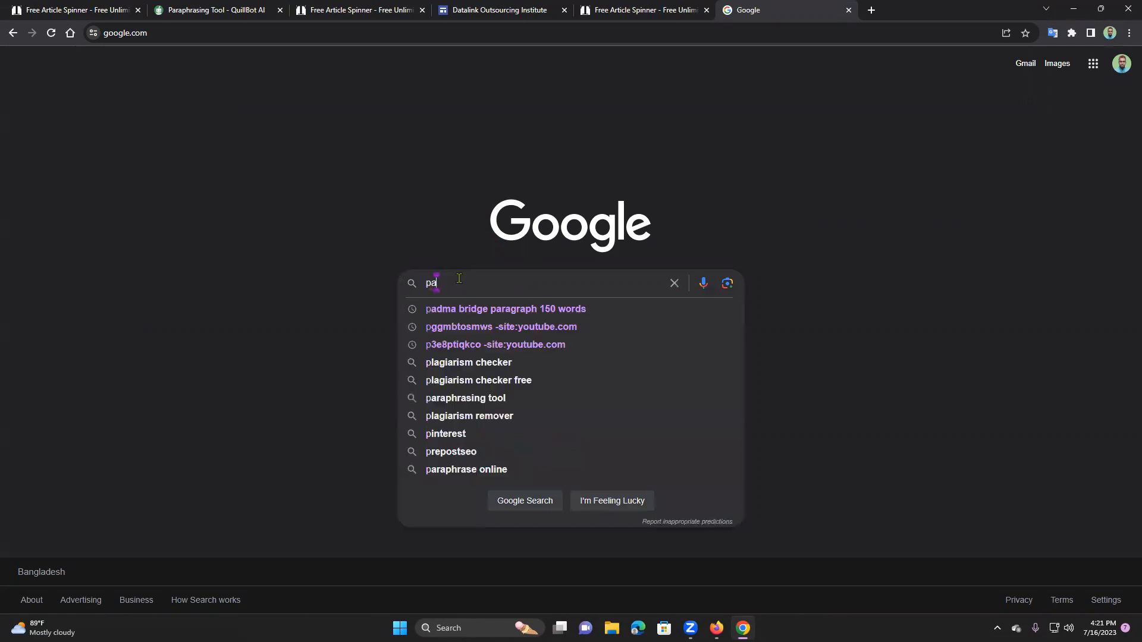
type("dma ")
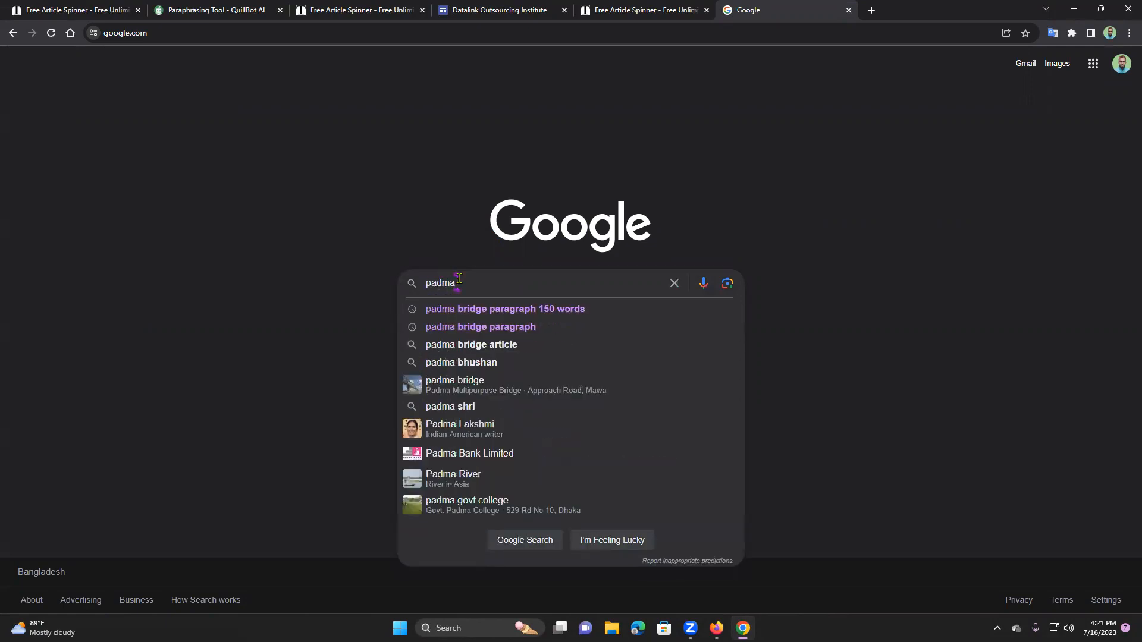
type("bridg")
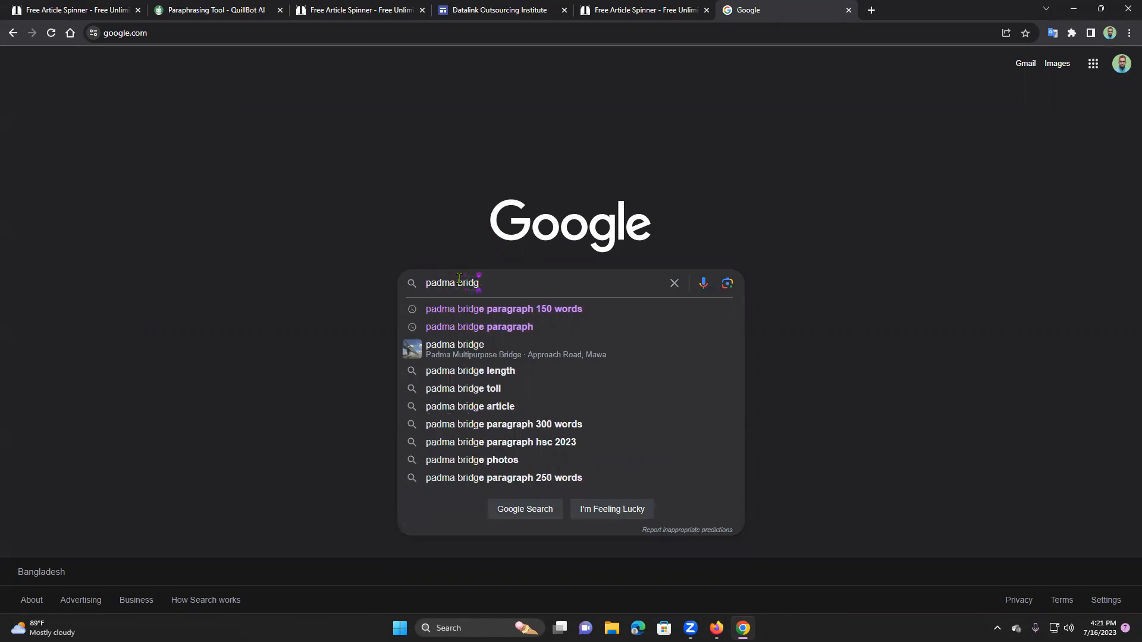
left_click(535, 314)
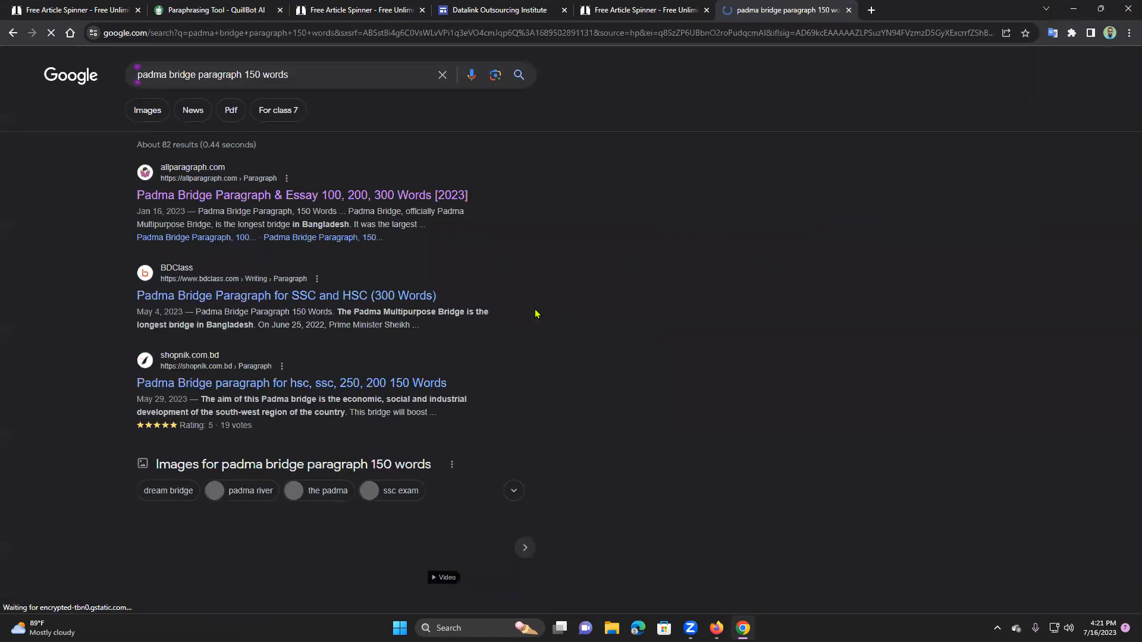
left_click(275, 205)
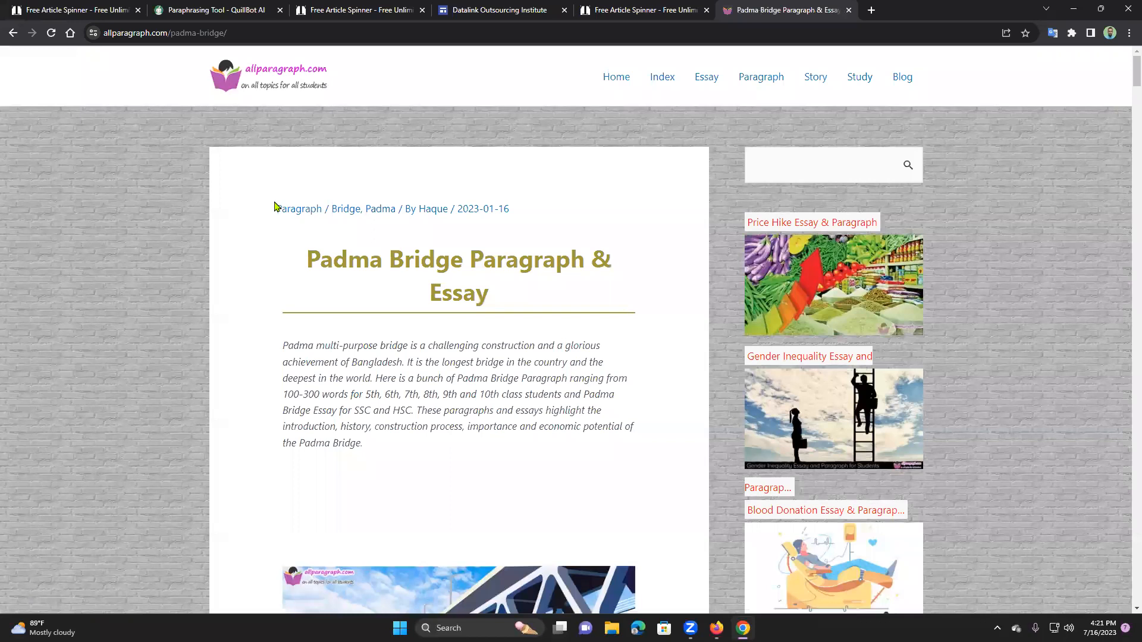
Step: Decline the site's notification request and copy the full text of the 100-word Padma Bridge paragraph
scroll(335, 259, "down", 2)
scroll(351, 247, "up", 2)
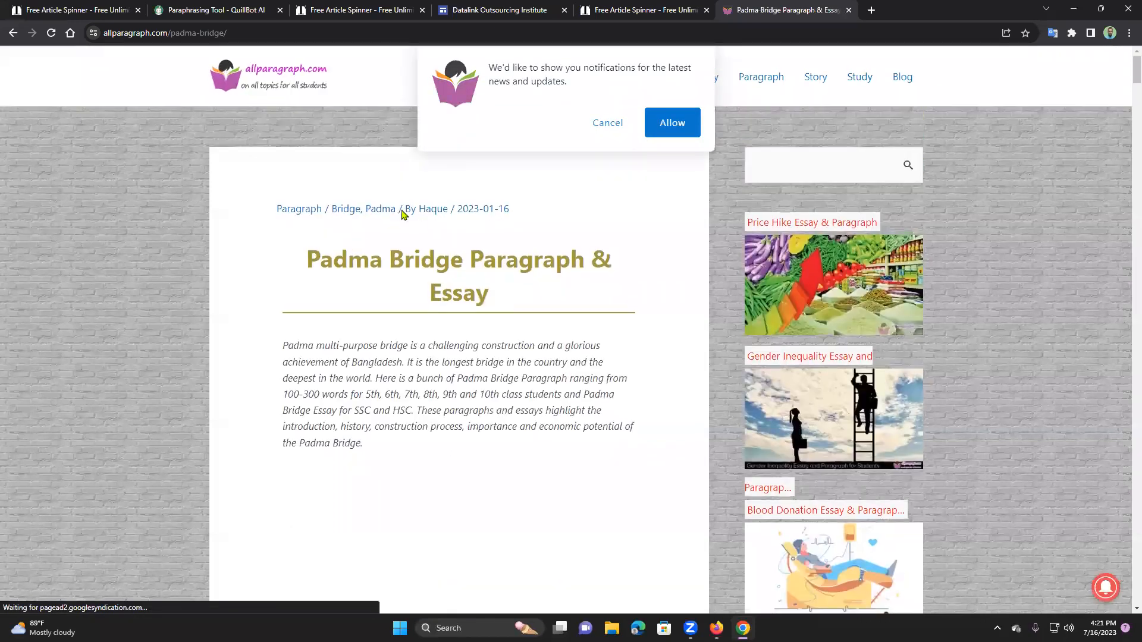
left_click(606, 123)
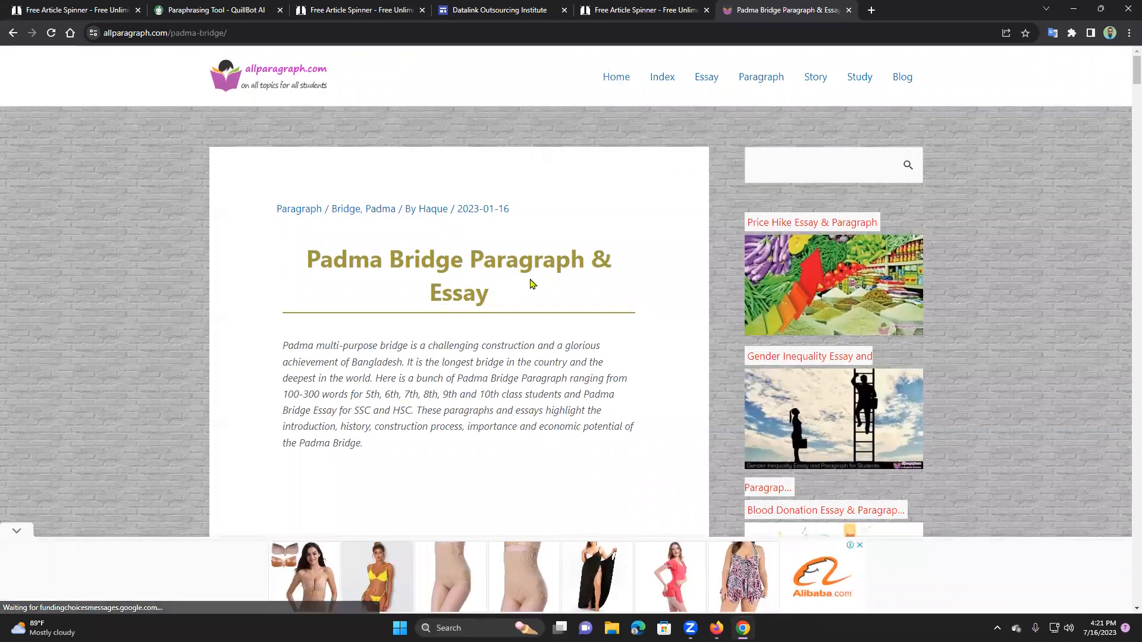
scroll(532, 284, "down", 2)
scroll(531, 284, "down", 10)
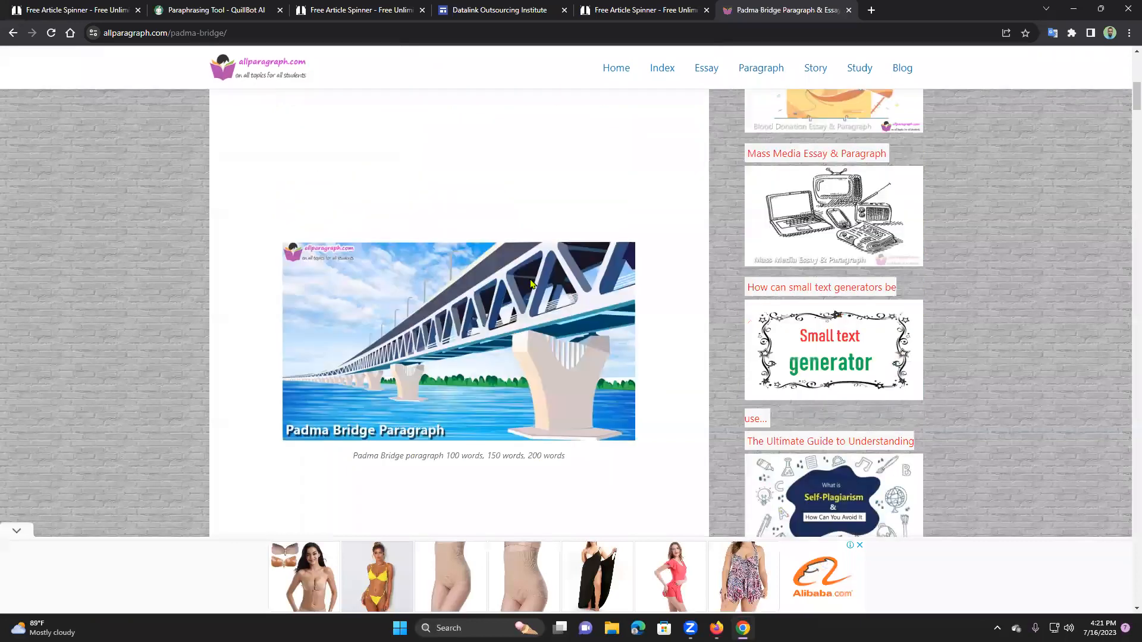
scroll(531, 282, "up", 1)
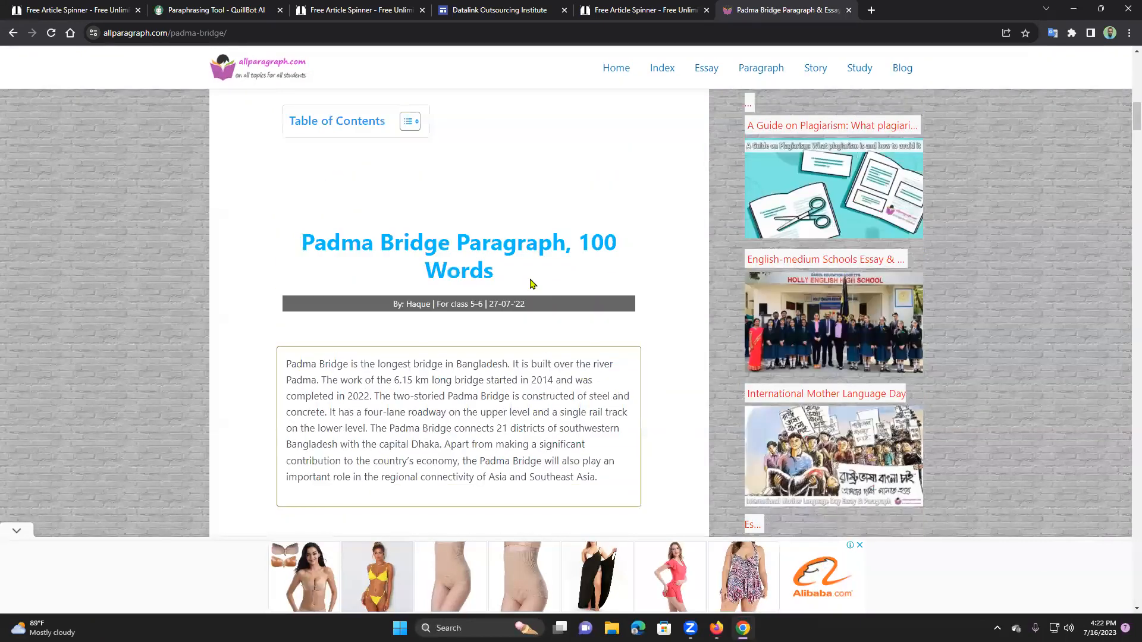
scroll(531, 282, "down", 3)
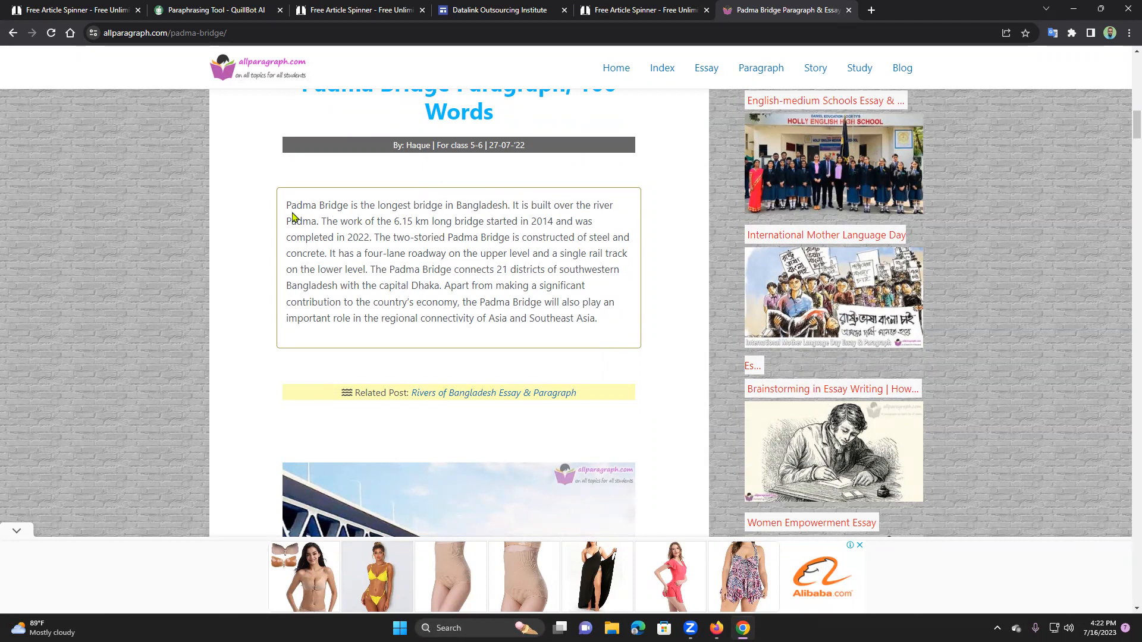
left_click_drag(288, 206, 607, 326)
key("ctrl+c")
right_click(557, 264)
left_click(588, 278)
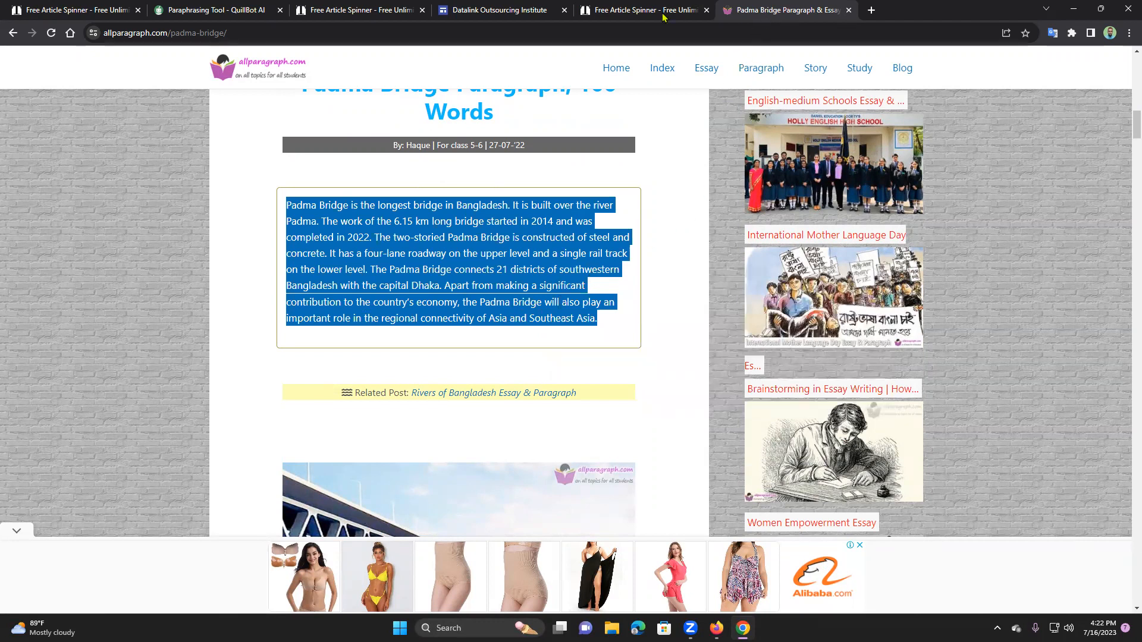
Step: Paste the copied paragraph as the input text in Free Article Spinner and run the Basic Paraphrase
left_click(615, 9)
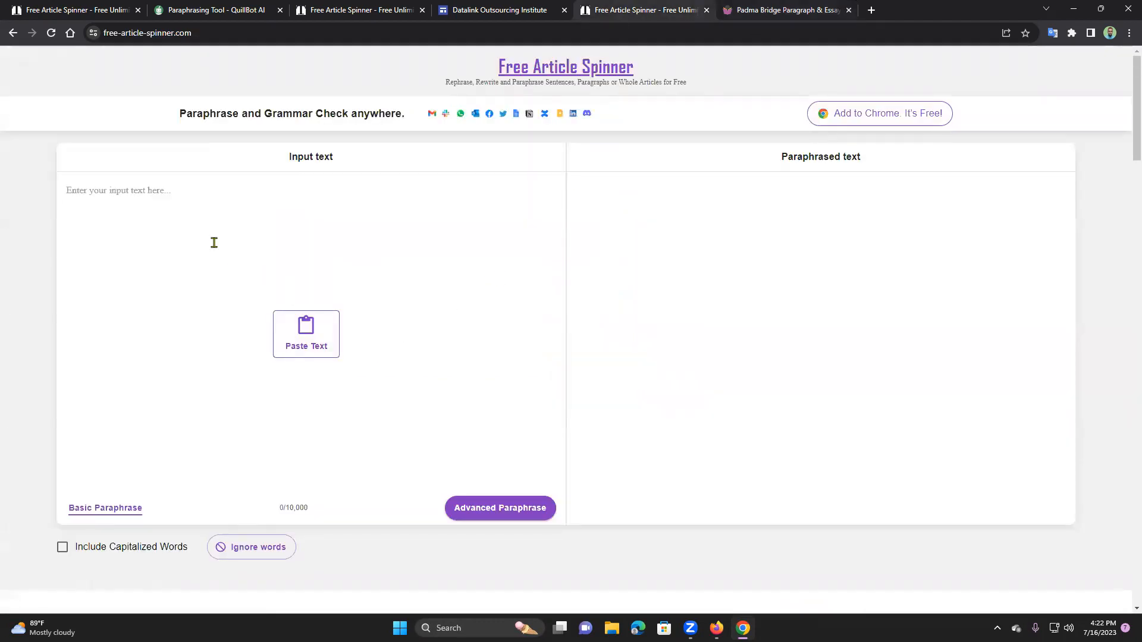
right_click(185, 196)
left_click(157, 244)
right_click(198, 227)
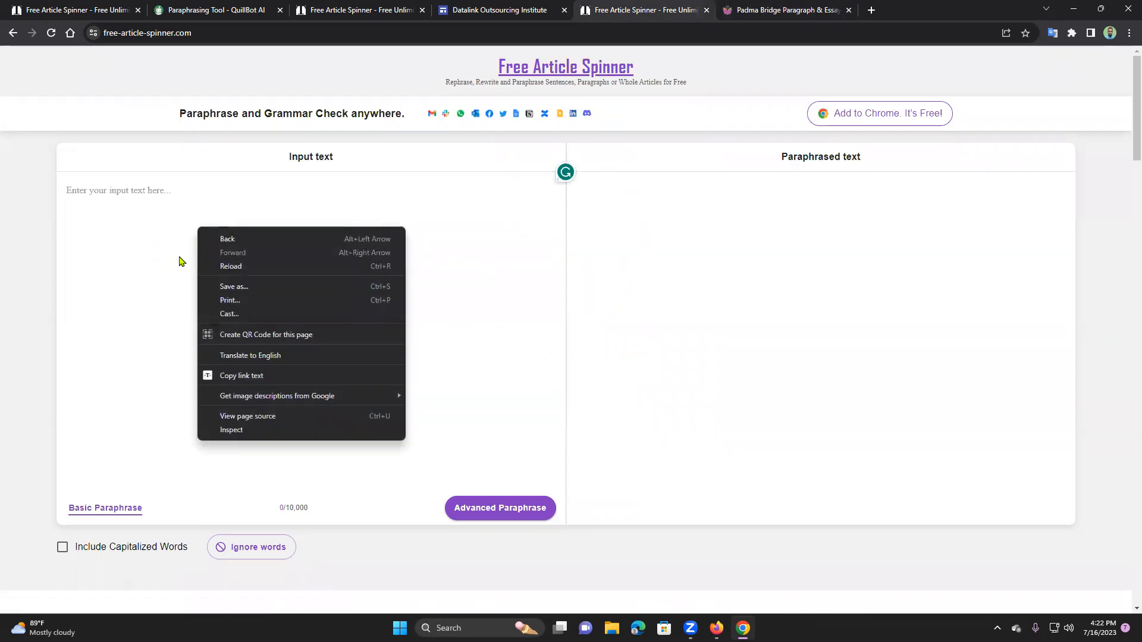
left_click(180, 257)
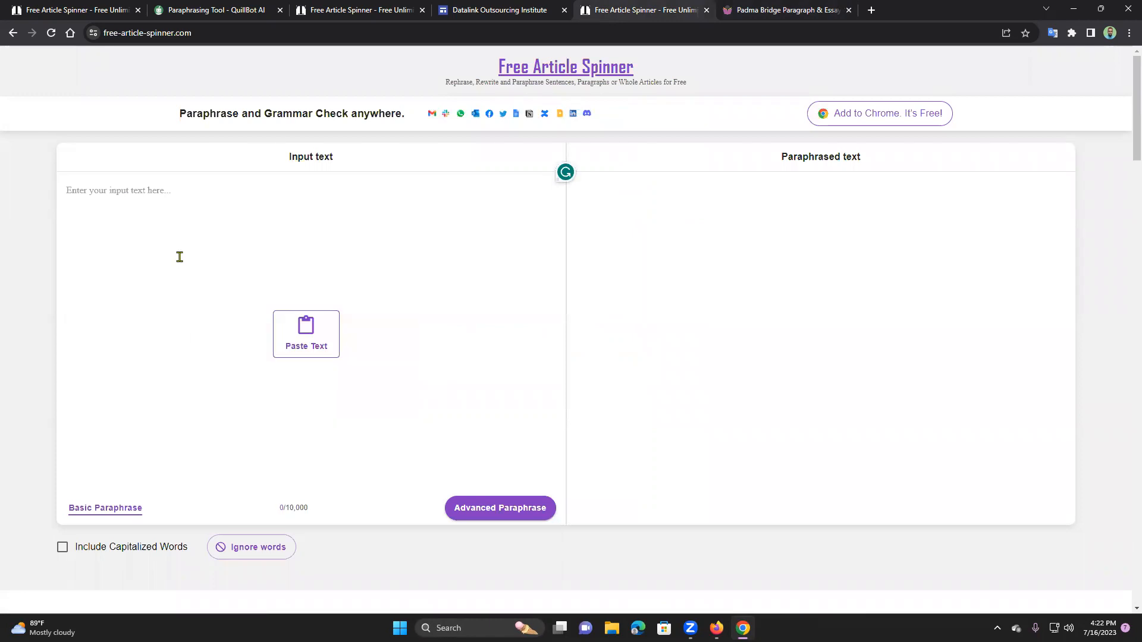
left_click(306, 335)
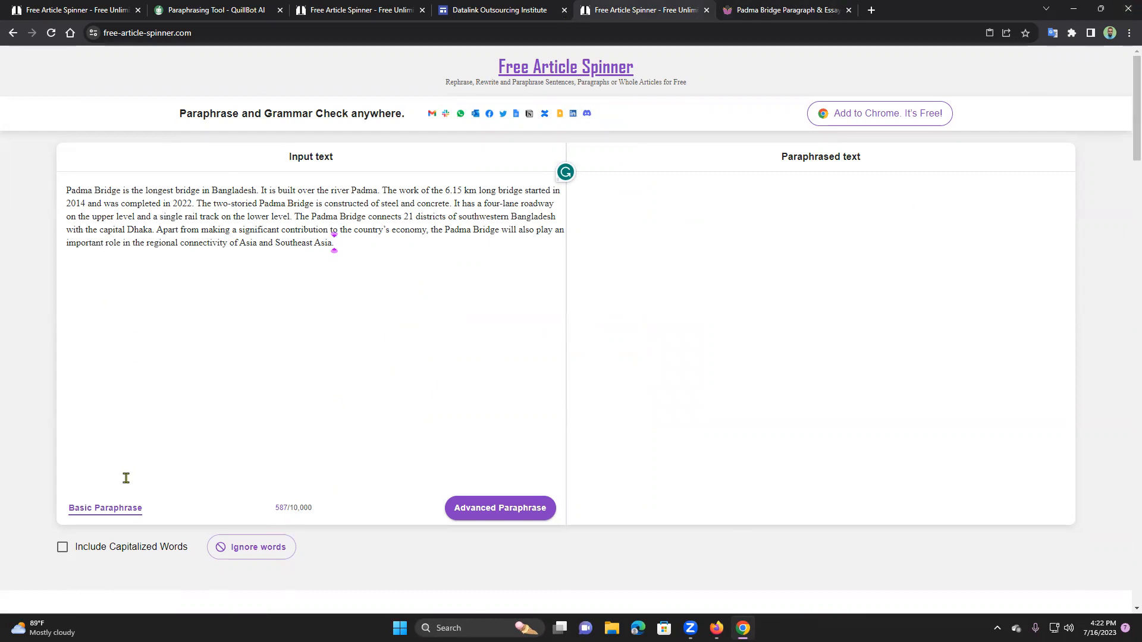
left_click(101, 509)
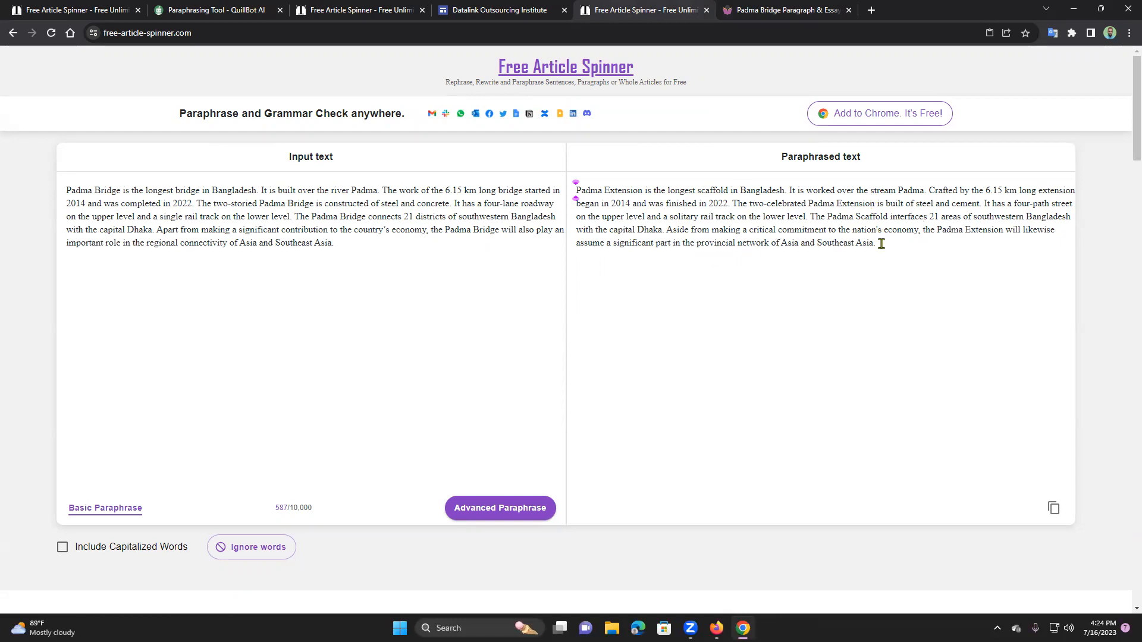
Step: Run the Advanced Paraphrase on the same paragraph and review the rewritten version in QuillBot
left_click(854, 216)
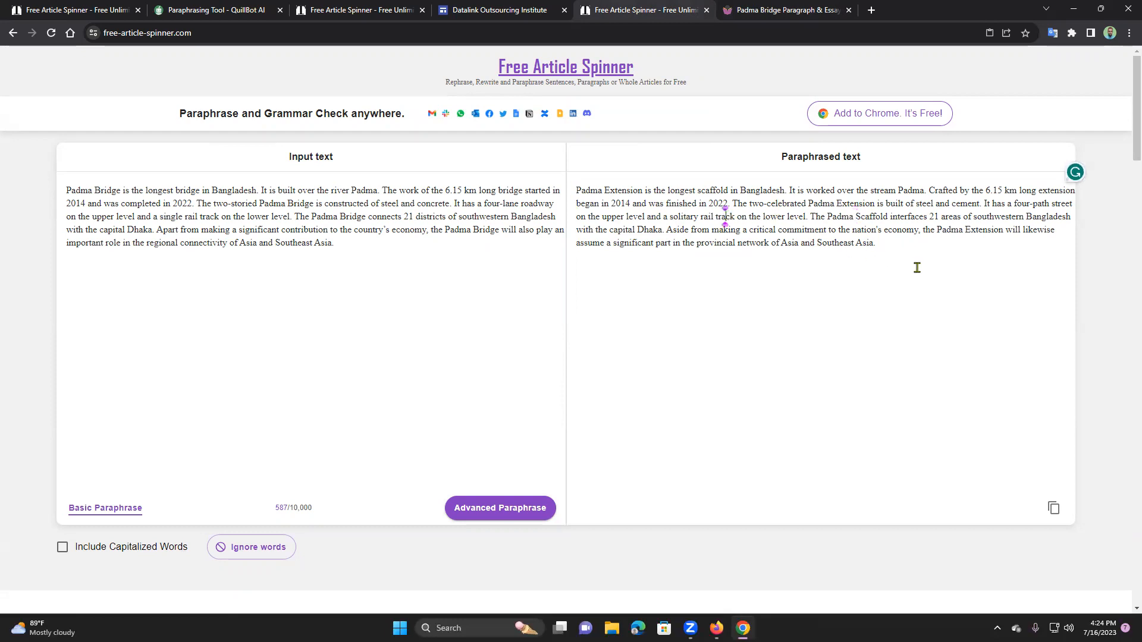
left_click(879, 245)
left_click(501, 510)
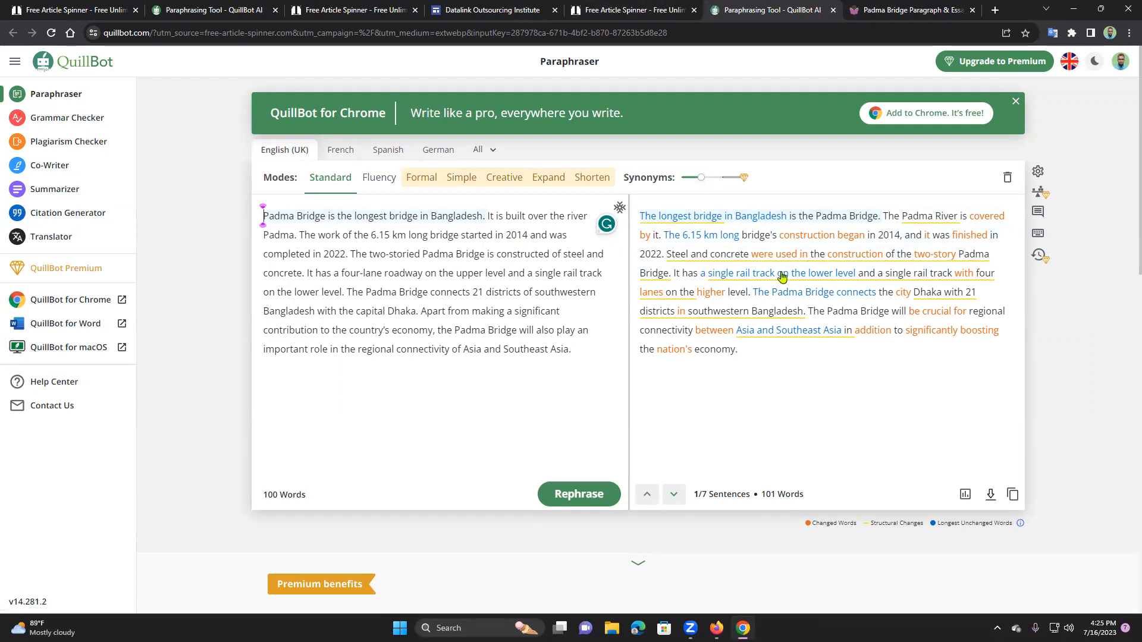
mouse_move(642, 251)
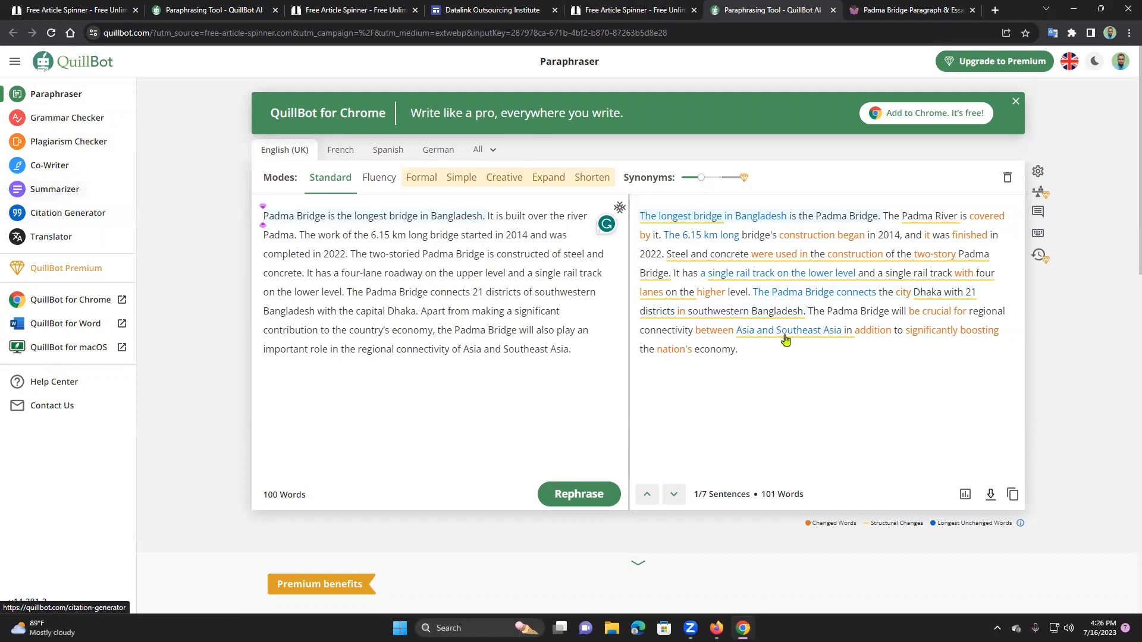
mouse_move(641, 219)
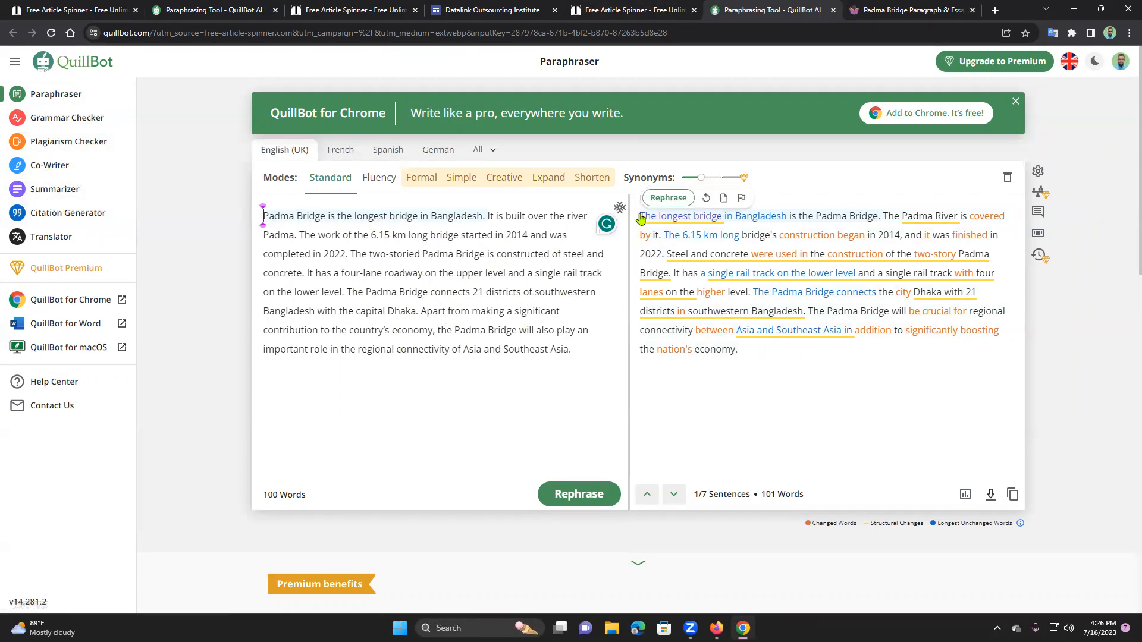
Step: Delete the original and paraphrased text in QuillBot's Paraphraser and paste the copied paragraph as new input
left_click(1006, 179)
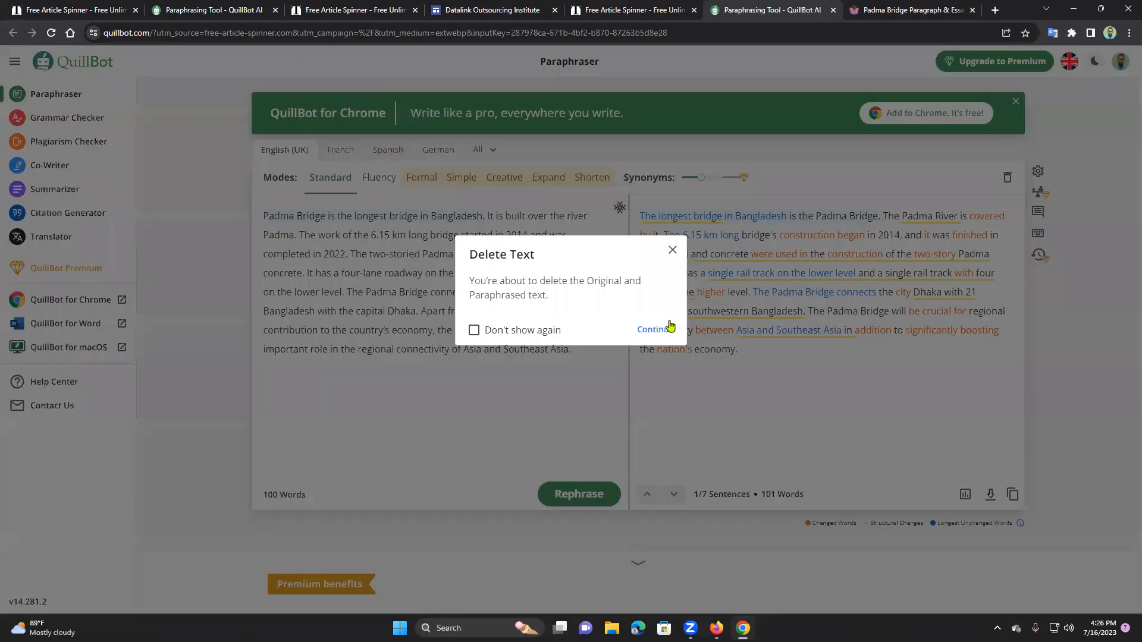
left_click(655, 330)
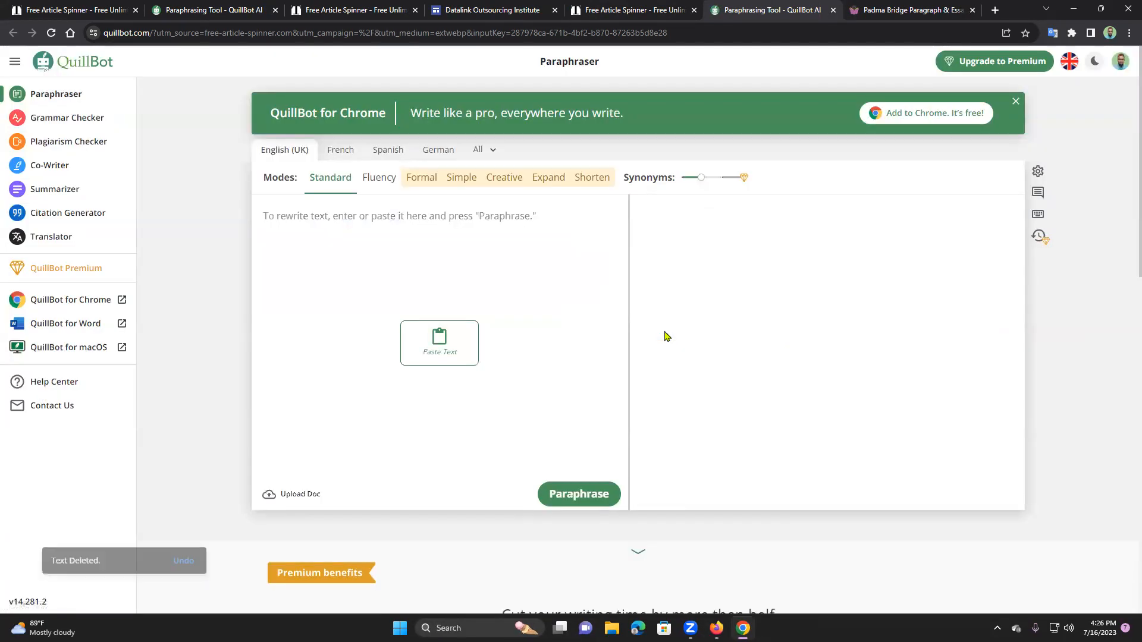
right_click(319, 214)
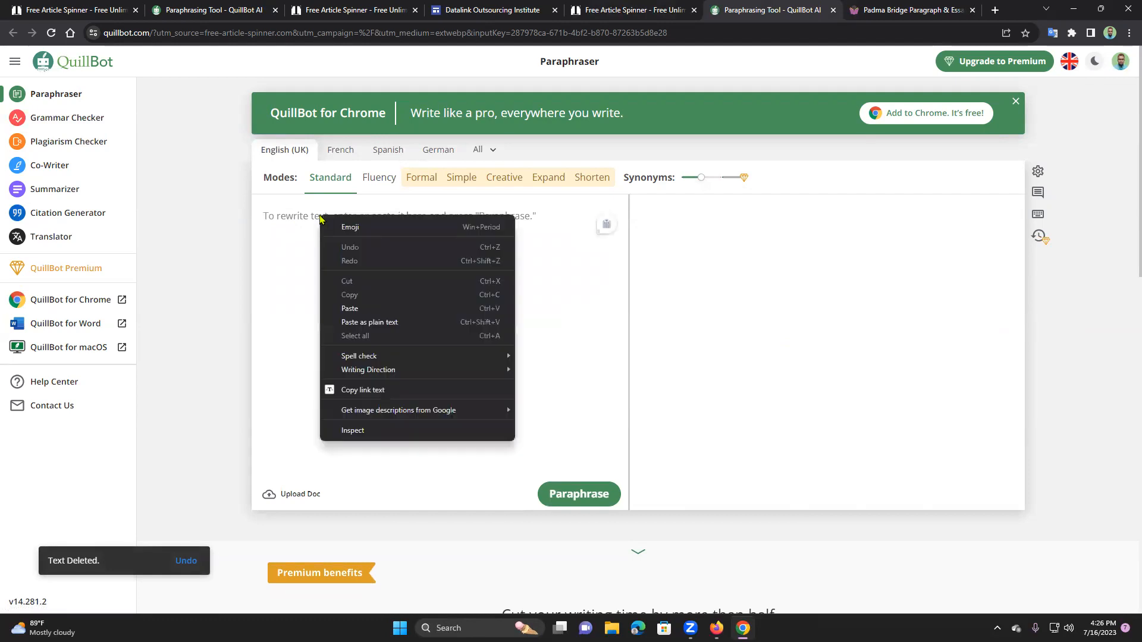
left_click(363, 309)
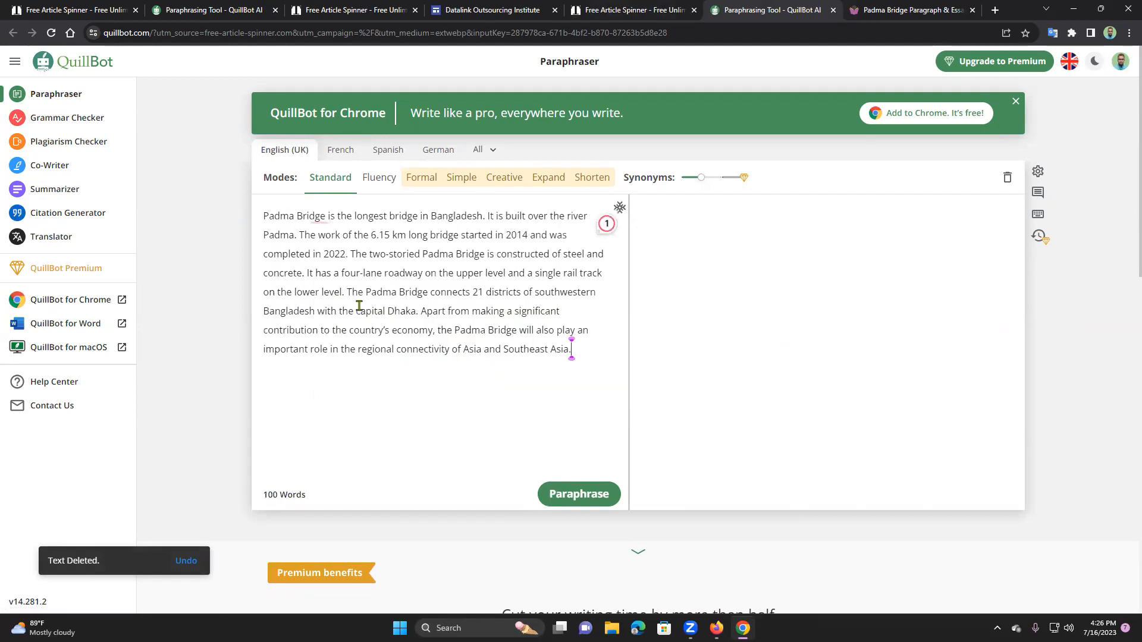
Step: Paste the copied paragraph into QuillBot's Summarizer and generate a paragraph-style summary
left_click(66, 189)
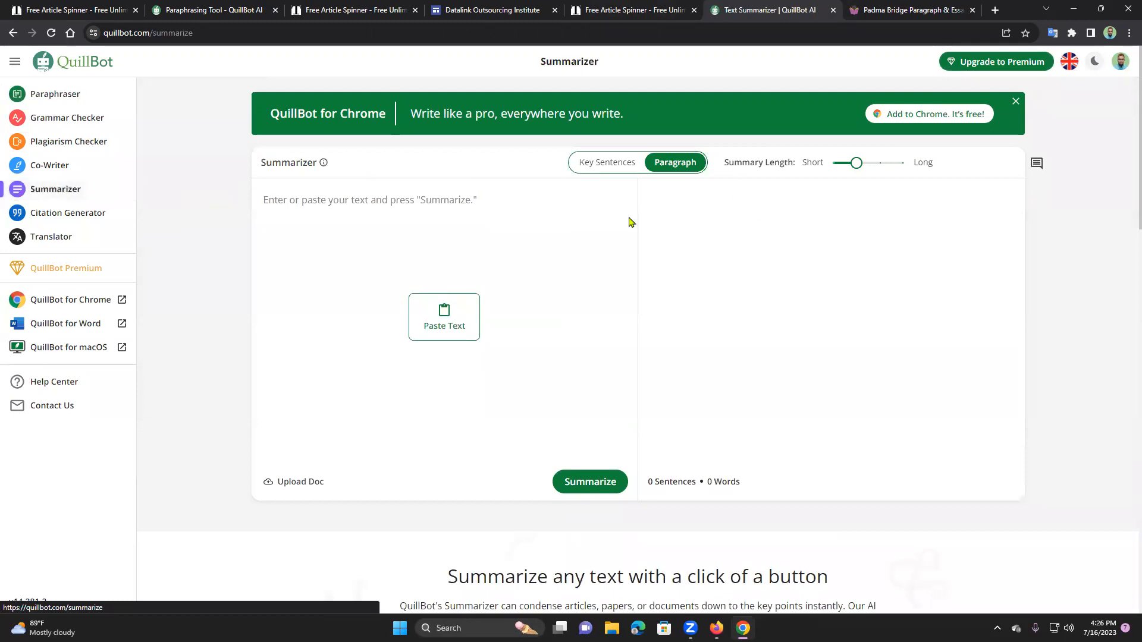
right_click(472, 204)
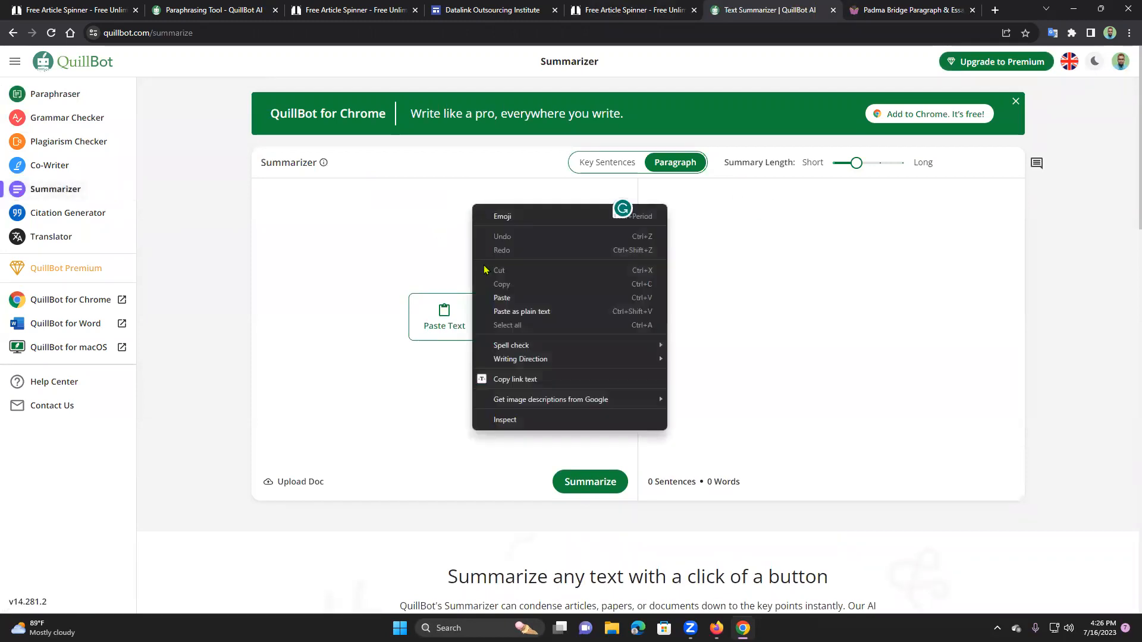
left_click(499, 301)
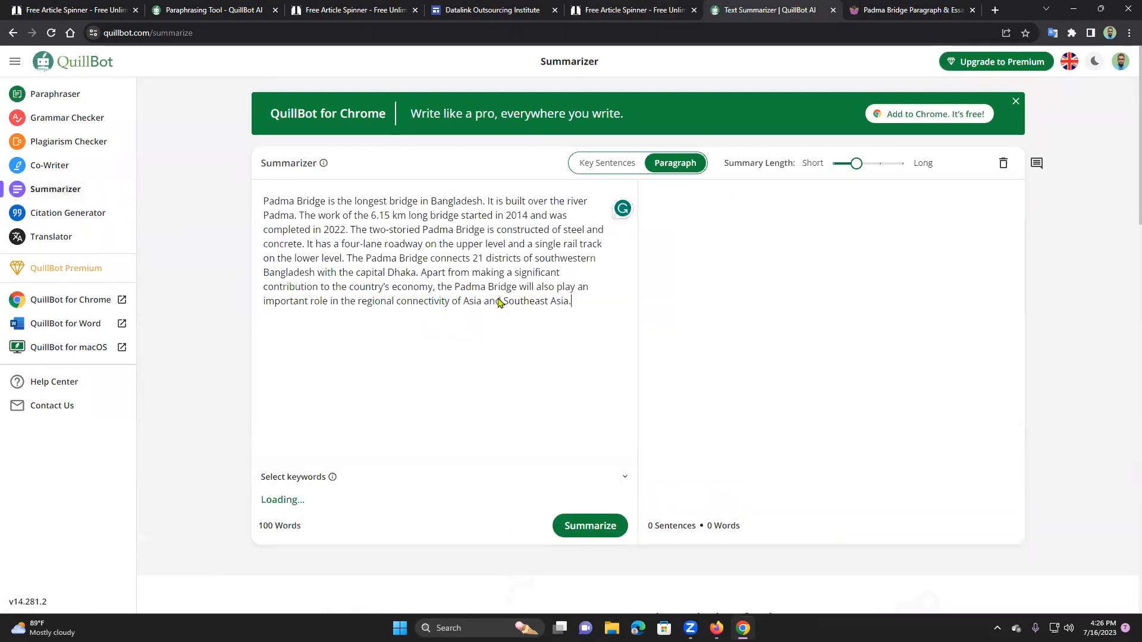
left_click(593, 531)
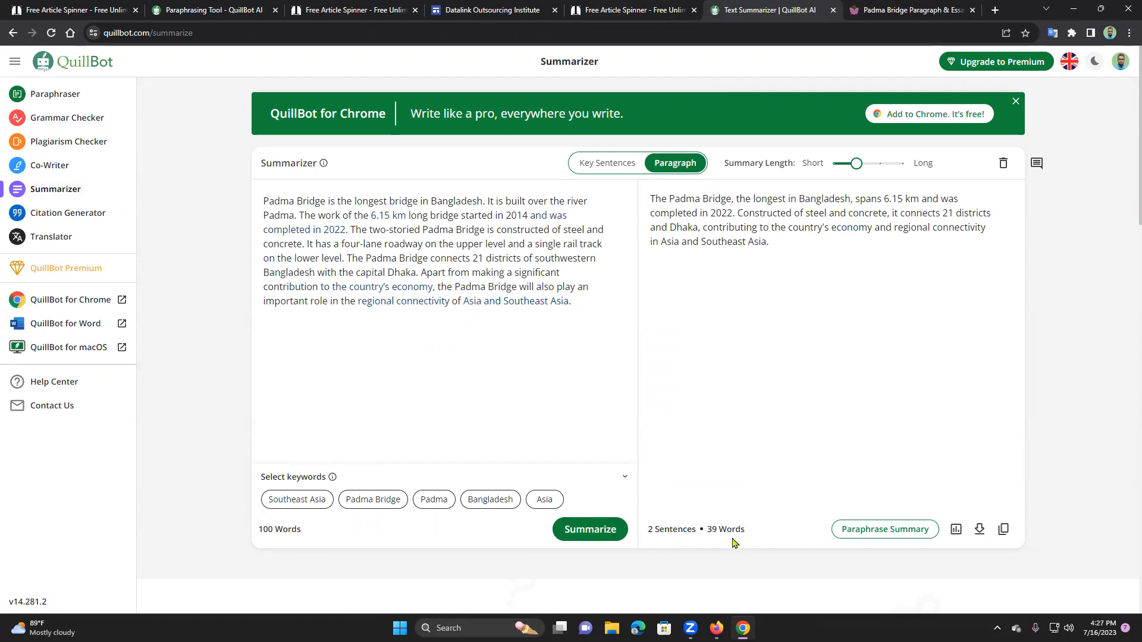
mouse_move(712, 536)
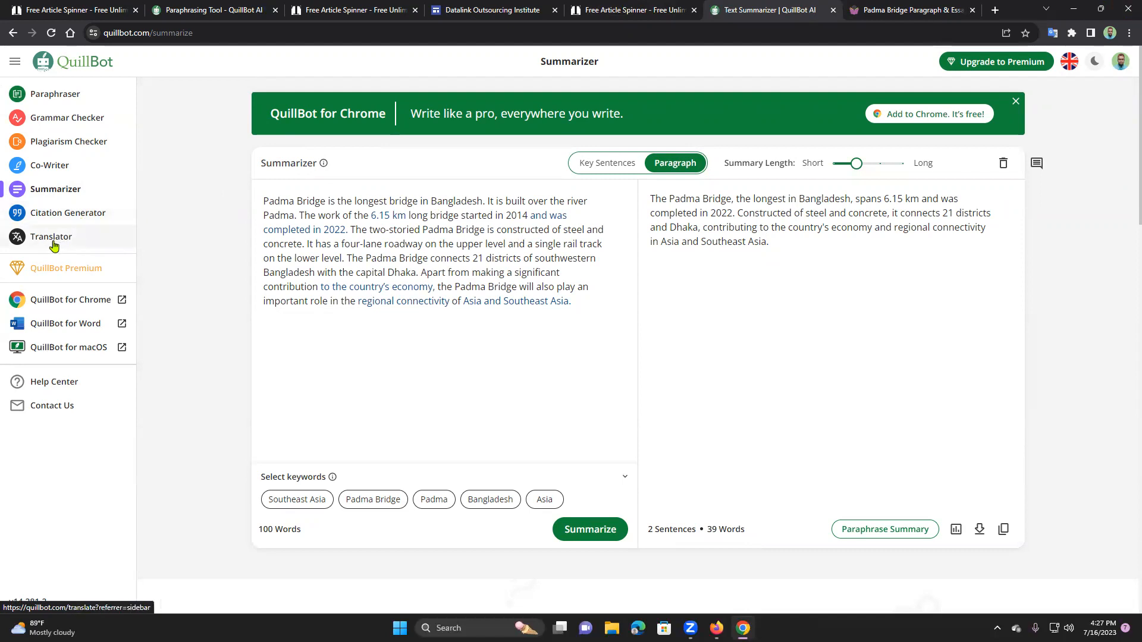
Step: Delete the pasted paragraph and its summary from the Summarizer
left_click(1003, 163)
left_click(634, 377)
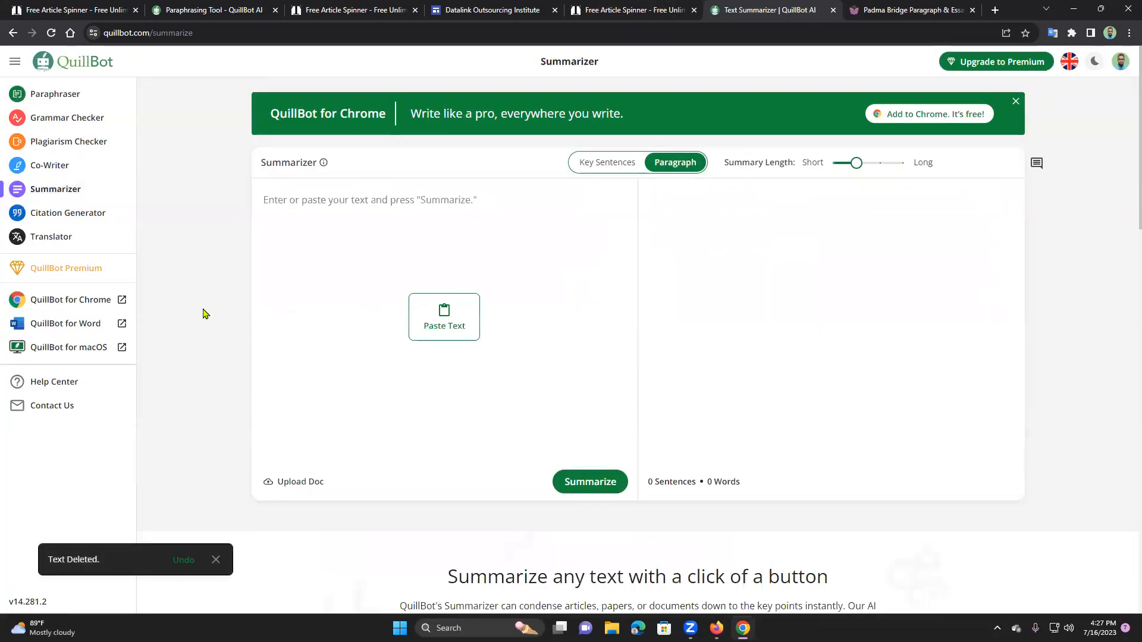
Step: Paste the copied Padma Bridge paragraph into QuillBot's Translator and translate it into Bengali
left_click(63, 238)
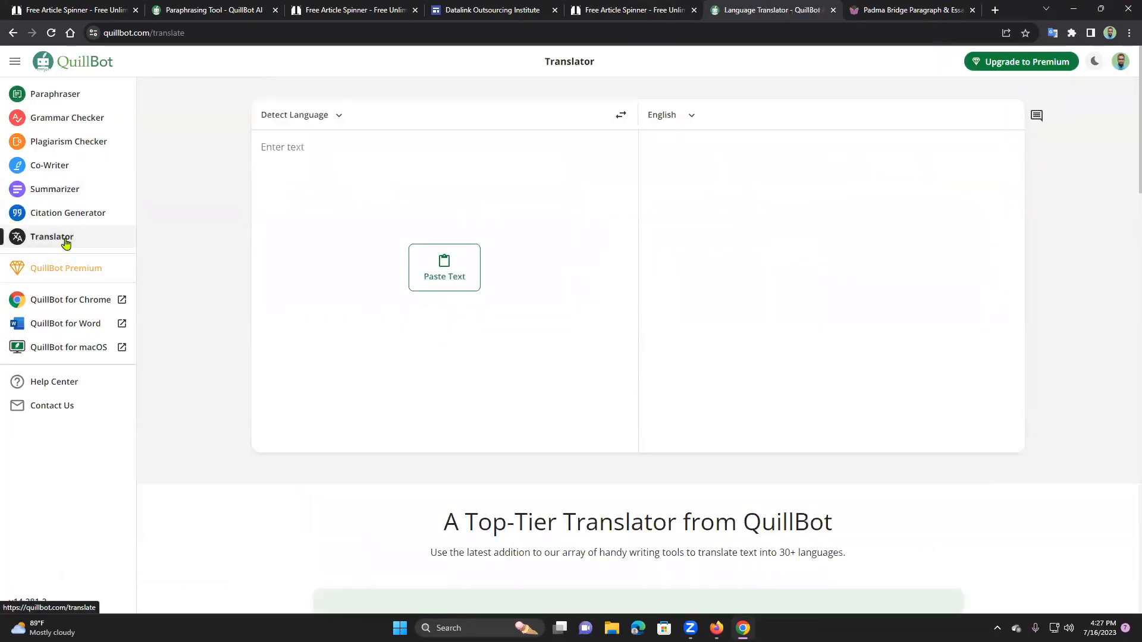
right_click(345, 163)
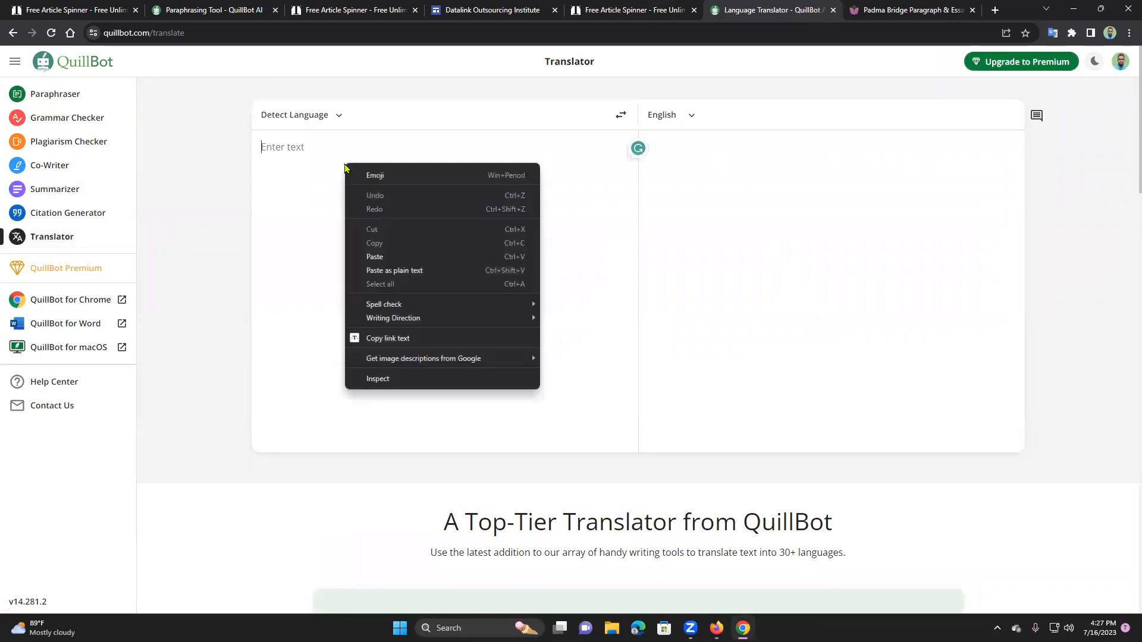
left_click(395, 258)
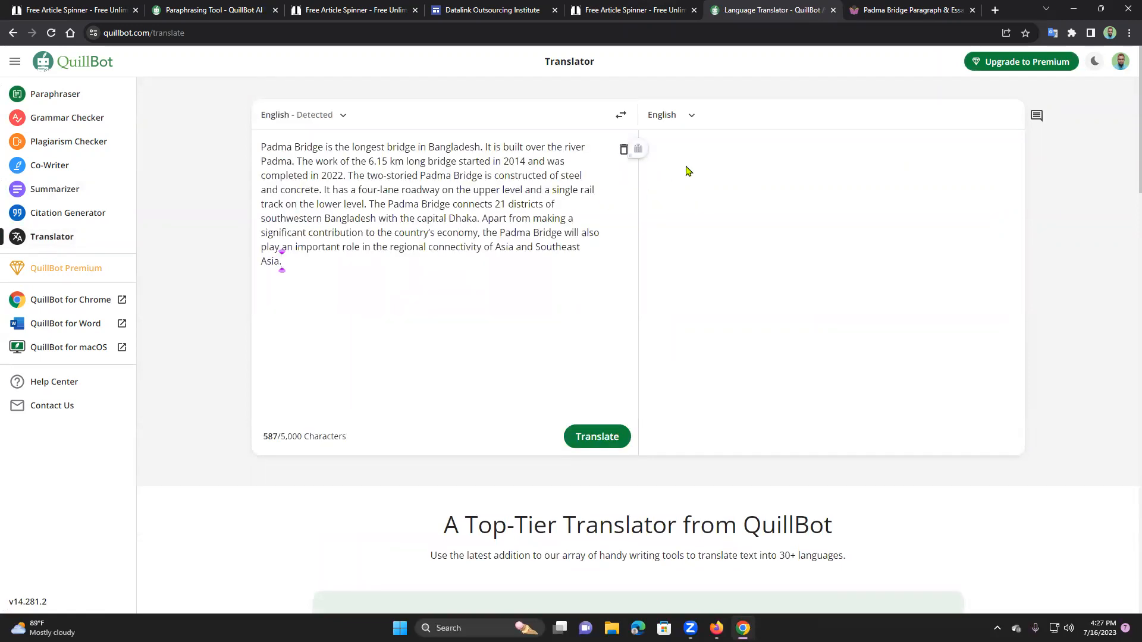
left_click(691, 118)
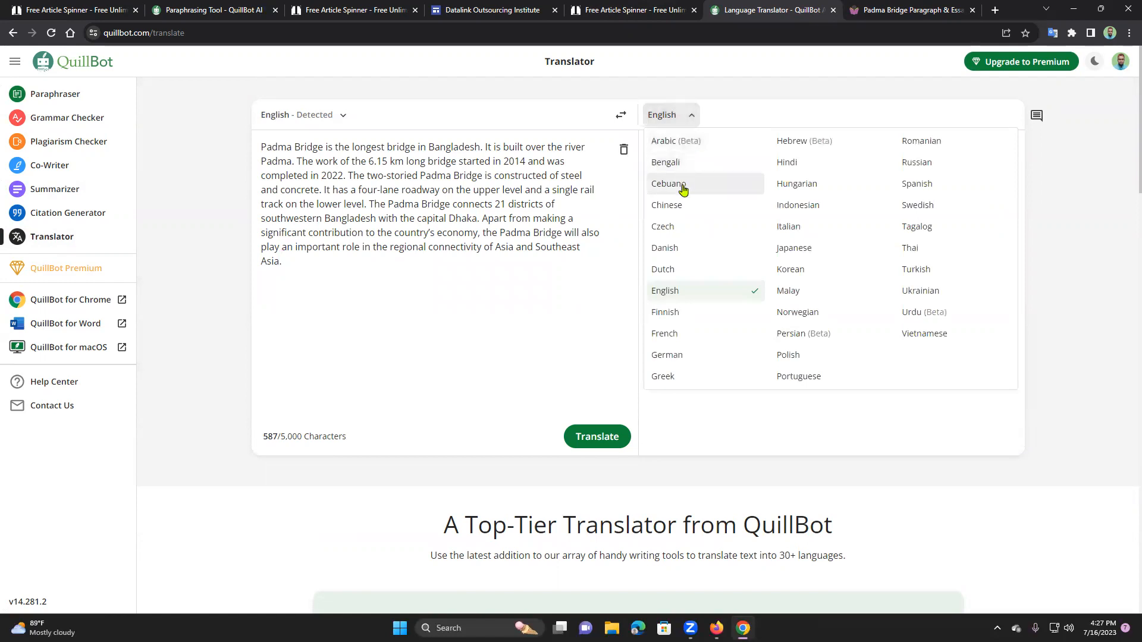
left_click(675, 163)
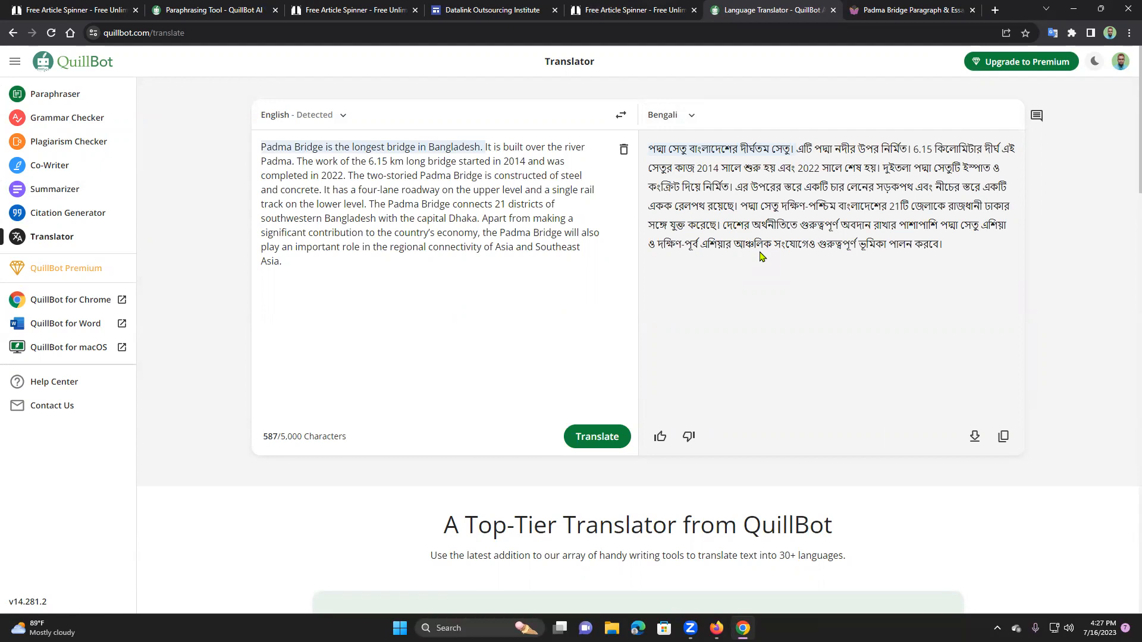
left_click(598, 146)
Step: Translate the same paragraph into Chinese, Hindi and Arabic, one target language after another
left_click(692, 117)
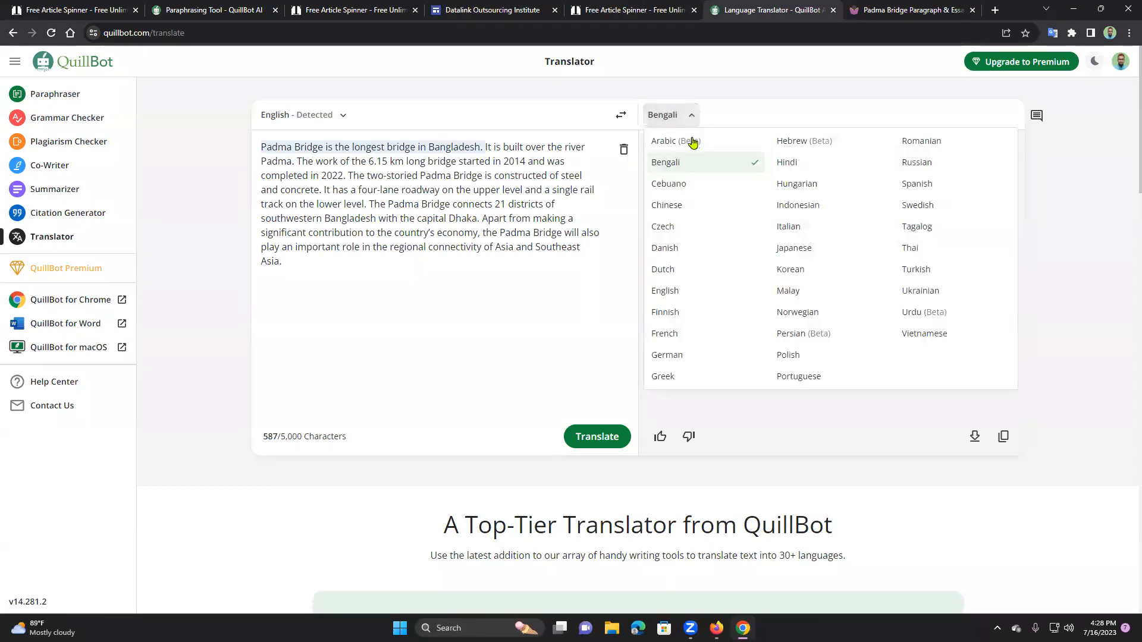
left_click(683, 205)
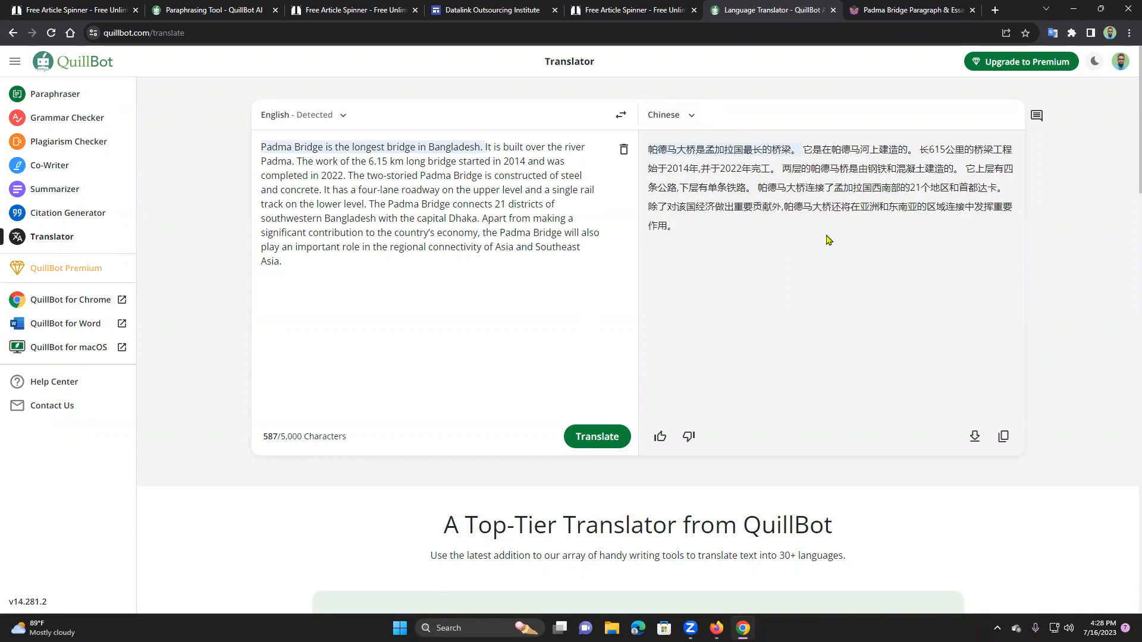
left_click(691, 118)
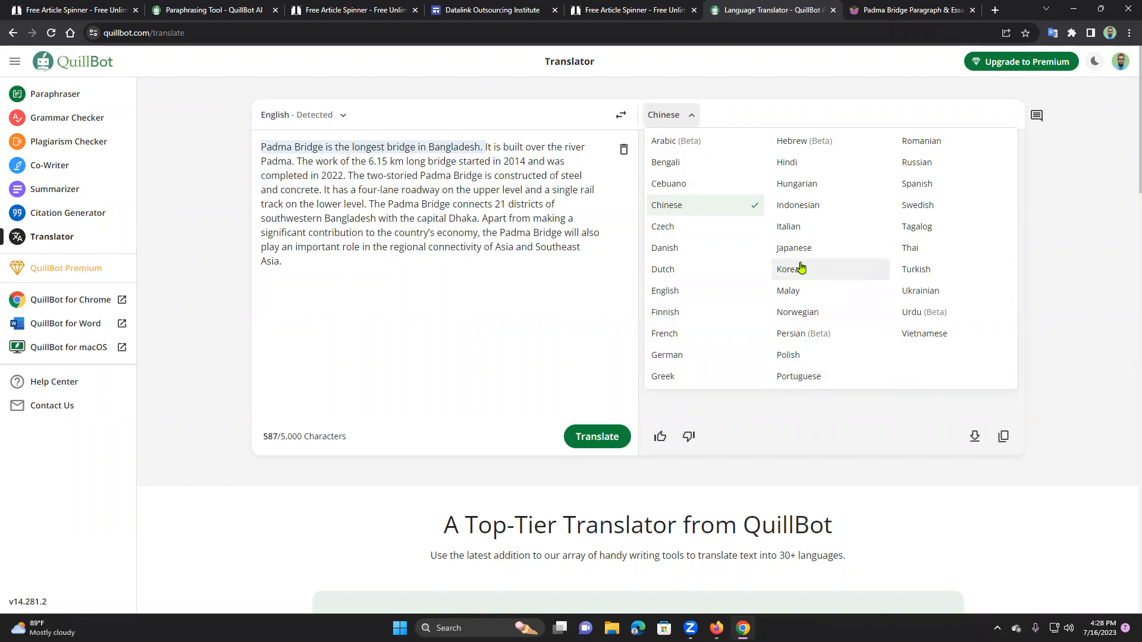
left_click(796, 162)
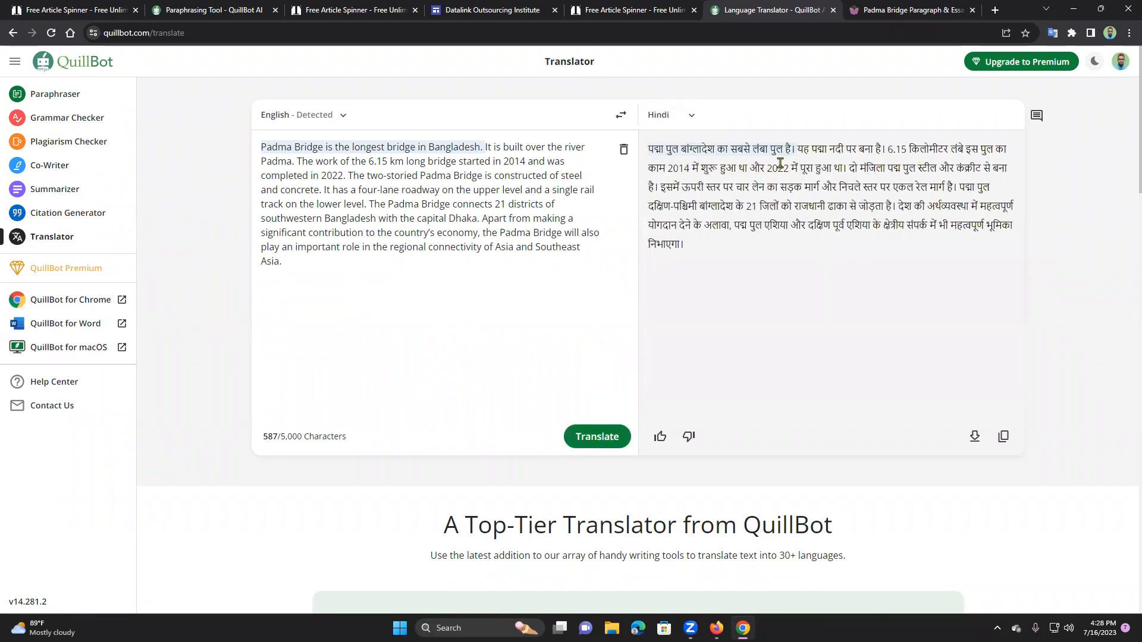
left_click(690, 118)
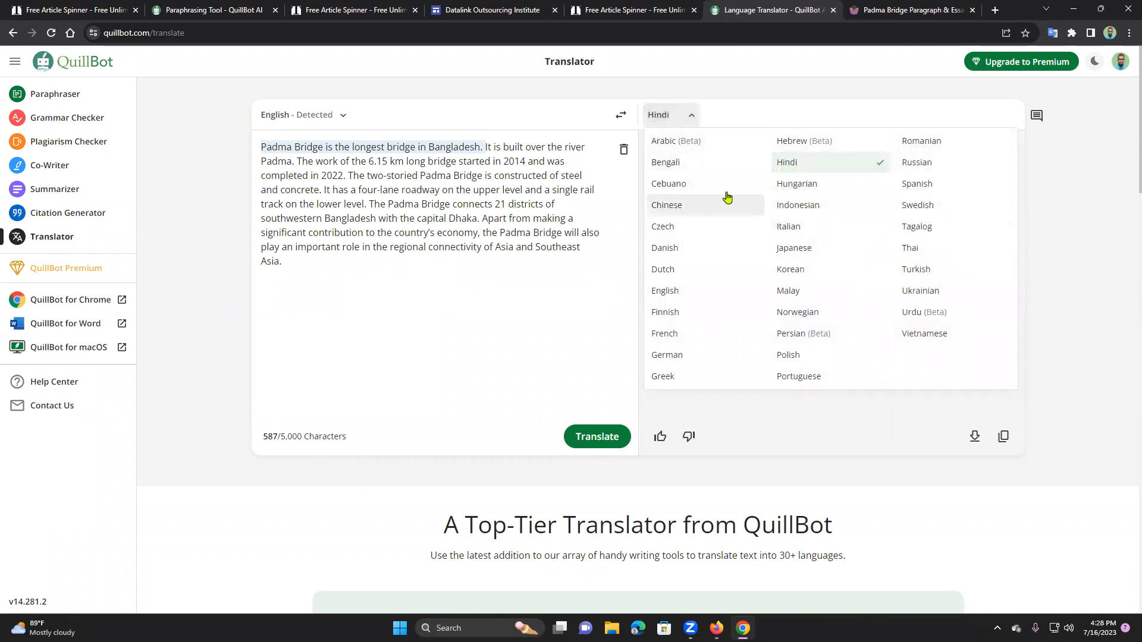
left_click(687, 142)
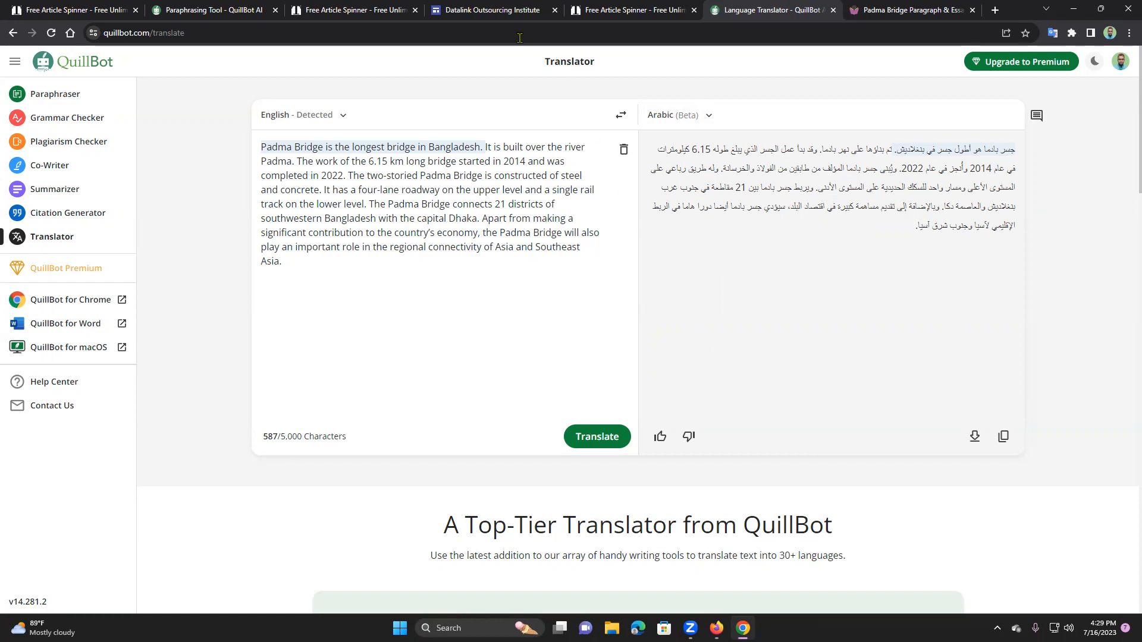
Step: Switch to the Datalink Outsourcing Institute website's home page
left_click(495, 12)
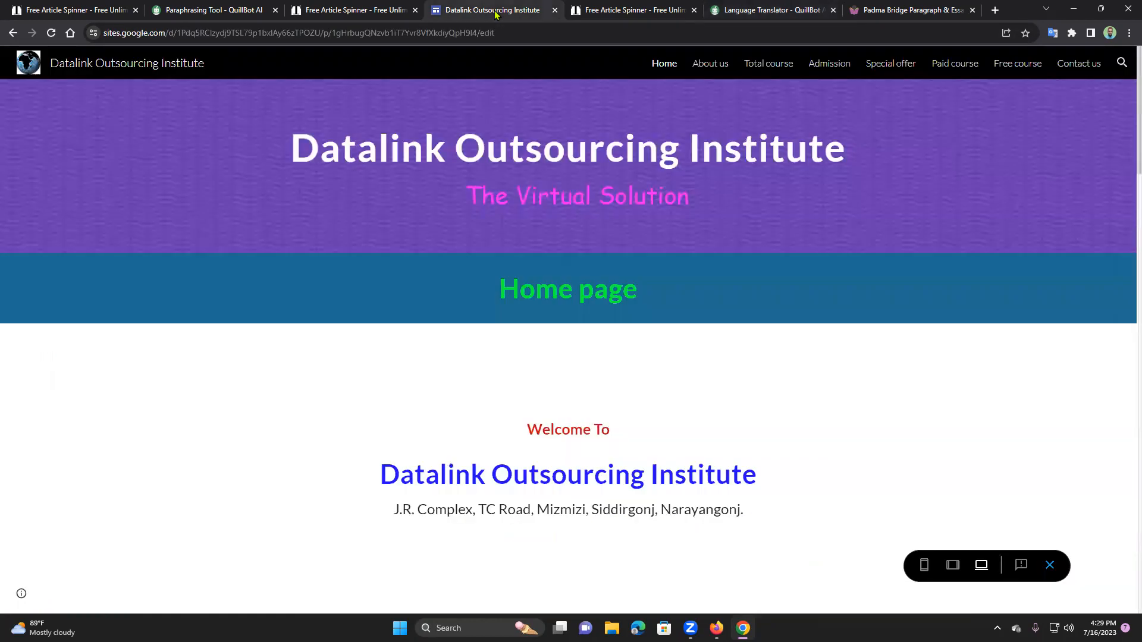